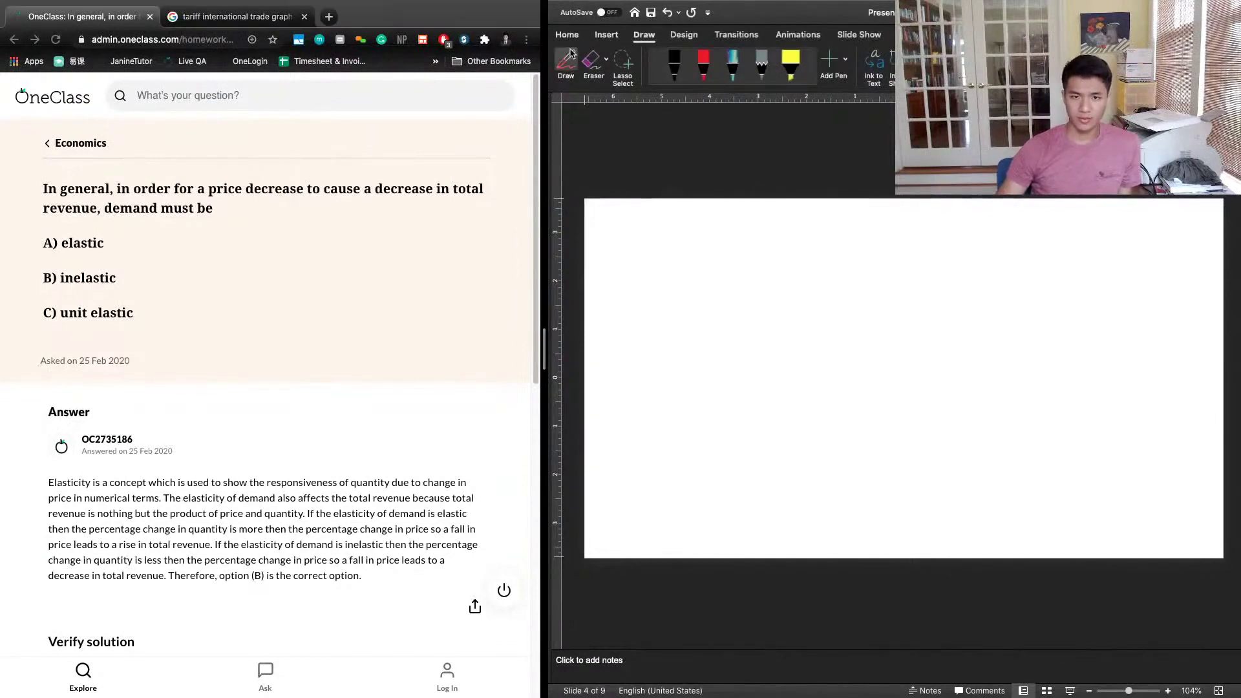
# Handwrite εD = %ΔQ / %ΔP in black ink, redrawing a badly drawn epsilon.
pyautogui.click(674, 64)
pyautogui.moveTo(688, 250); pyautogui.dragTo(722, 279)
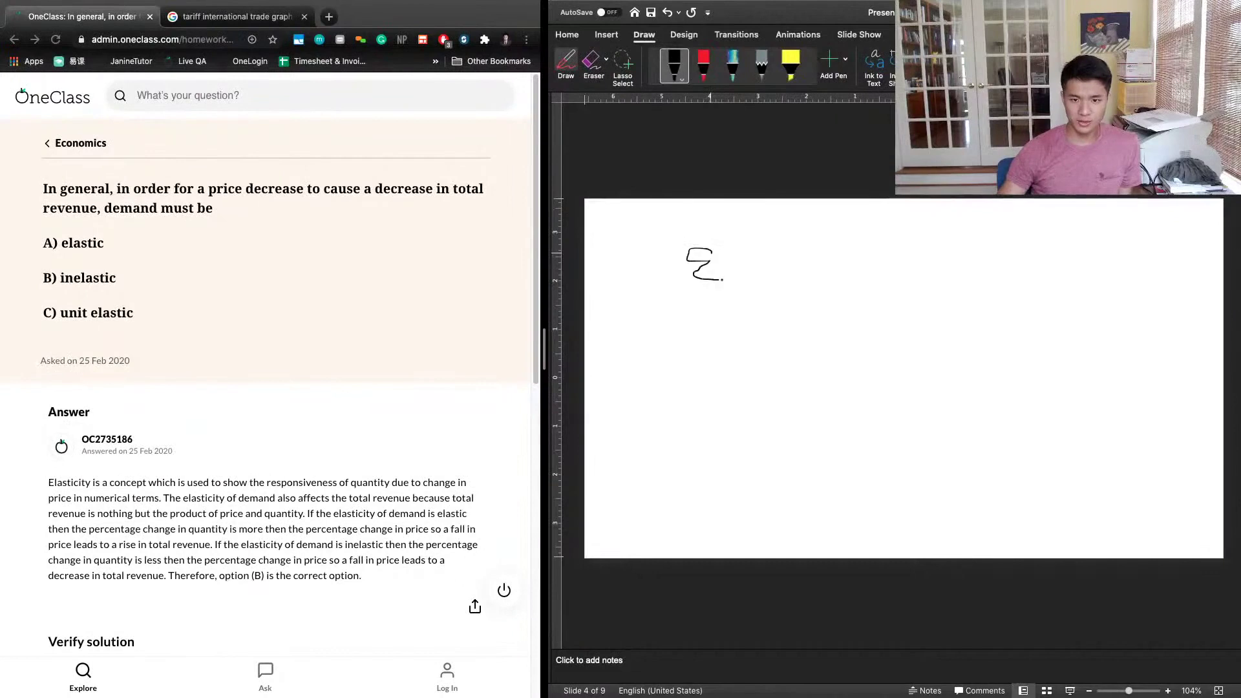
pyautogui.click(727, 281)
pyautogui.press('cmd+z')
pyautogui.press('cmd+z')
pyautogui.press('cmd+z')
pyautogui.moveTo(712, 230)
pyautogui.mouseDown()
pyautogui.moveTo(684, 238)
pyautogui.moveTo(709, 243)
pyautogui.moveTo(731, 277)
pyautogui.moveTo(771, 255)
pyautogui.mouseUp()
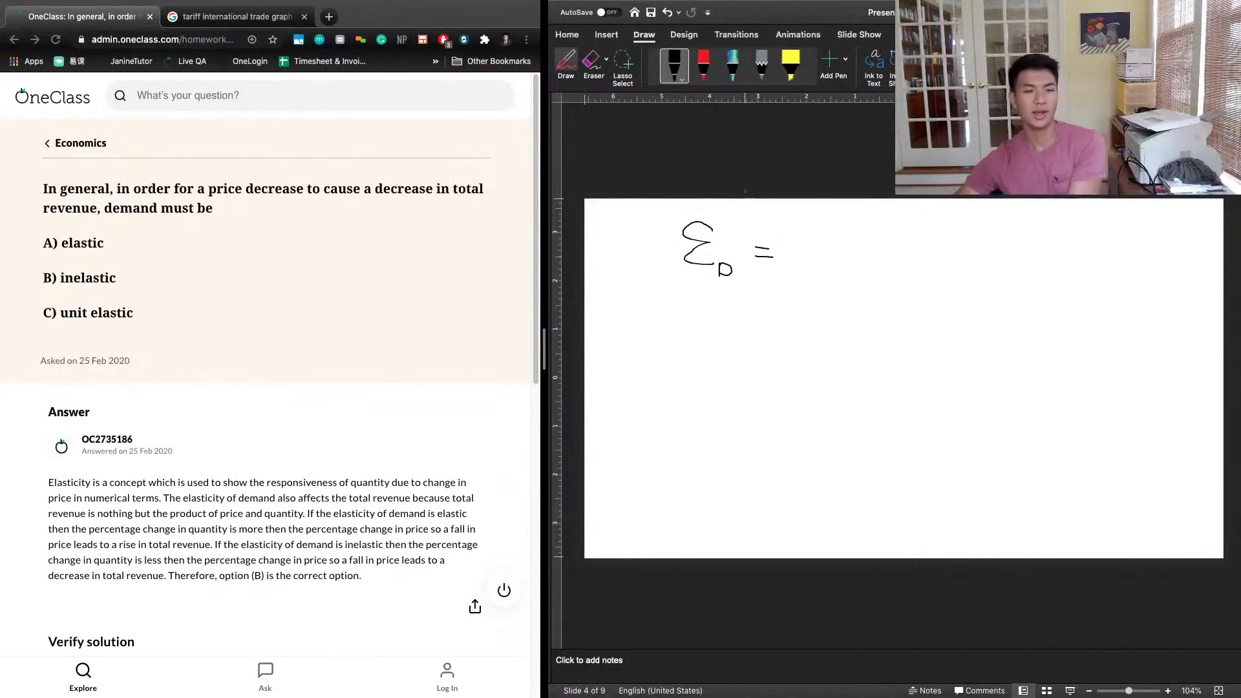
pyautogui.click(781, 245)
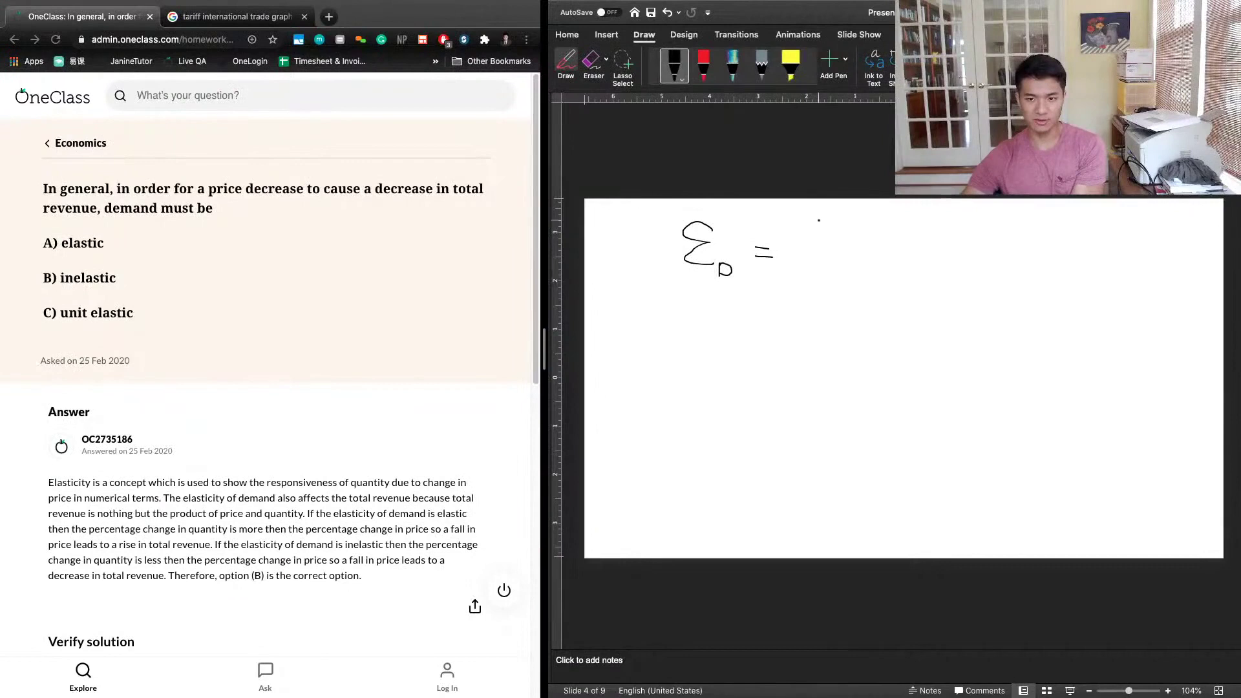
pyautogui.moveTo(795, 238)
pyautogui.mouseDown()
pyautogui.moveTo(821, 221)
pyautogui.moveTo(855, 243)
pyautogui.moveTo(880, 232)
pyautogui.moveTo(887, 257)
pyautogui.mouseUp()
pyautogui.moveTo(798, 260); pyautogui.dragTo(907, 258)
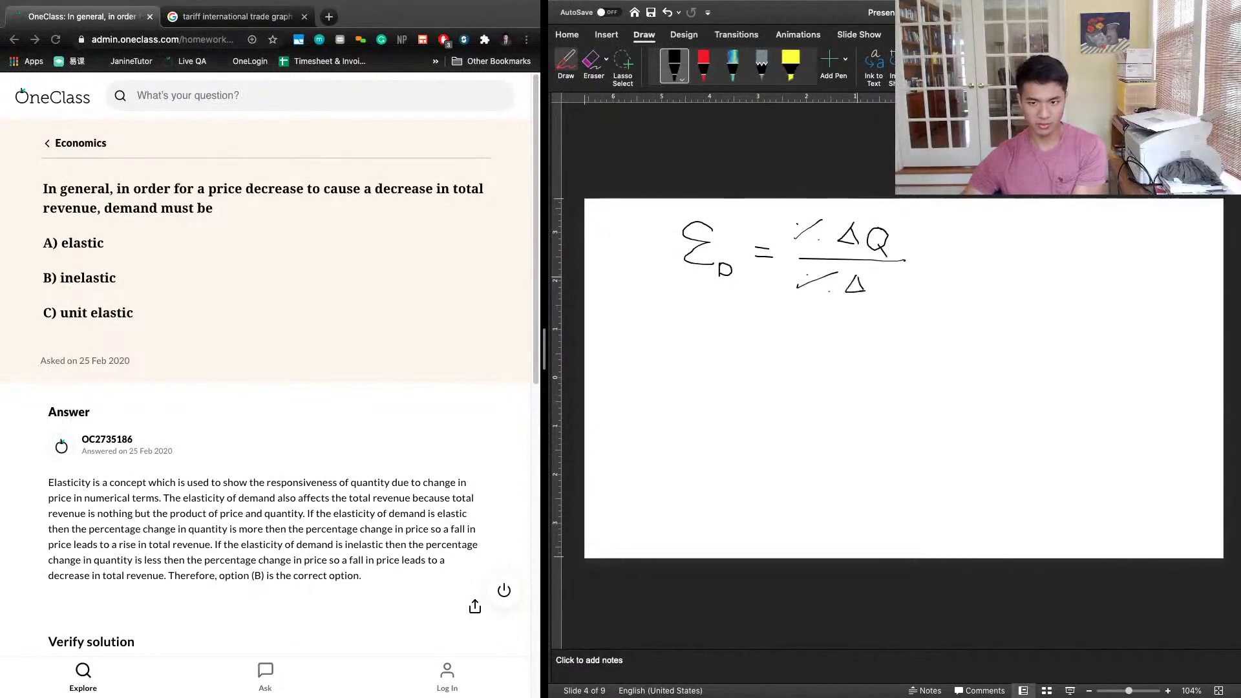
pyautogui.moveTo(845, 291); pyautogui.dragTo(867, 290)
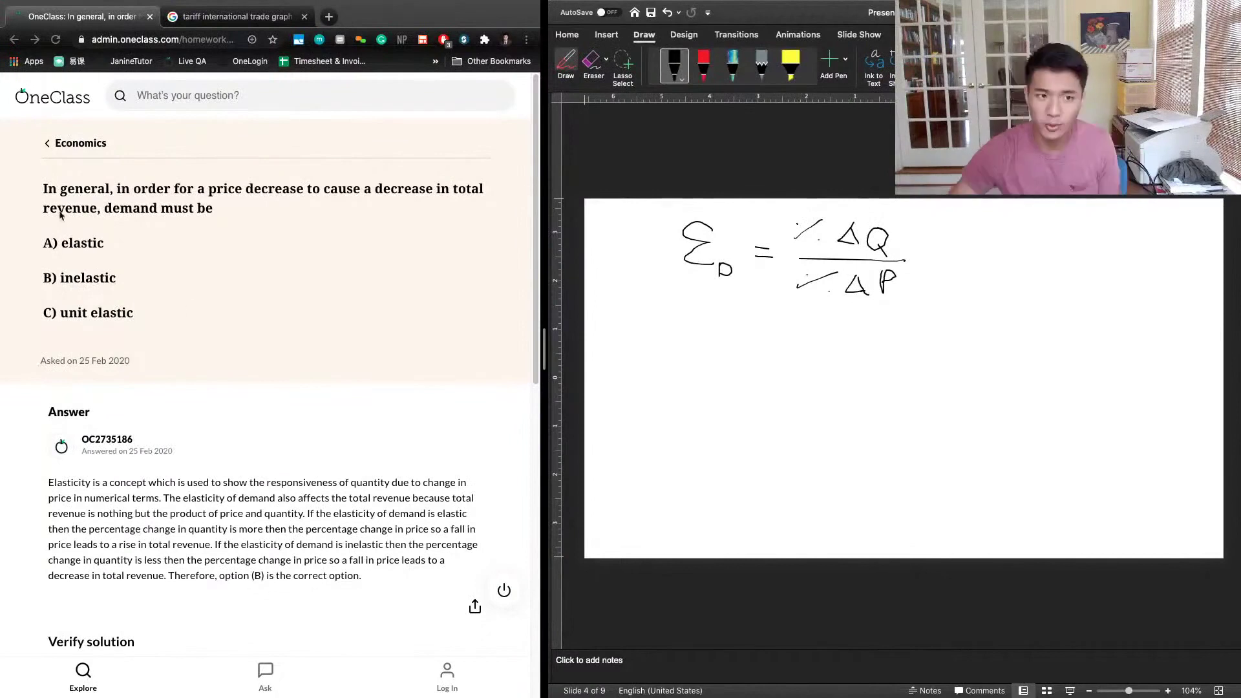
# Write TR = P·Q below the elasticity formula.
pyautogui.moveTo(690, 323)
pyautogui.mouseDown()
pyautogui.moveTo(714, 323)
pyautogui.moveTo(719, 356)
pyautogui.mouseUp()
pyautogui.moveTo(733, 323)
pyautogui.mouseDown()
pyautogui.moveTo(742, 348)
pyautogui.moveTo(762, 347)
pyautogui.mouseUp()
pyautogui.moveTo(771, 329)
pyautogui.mouseDown()
pyautogui.moveTo(816, 357)
pyautogui.moveTo(820, 340)
pyautogui.moveTo(896, 363)
pyautogui.mouseUp()
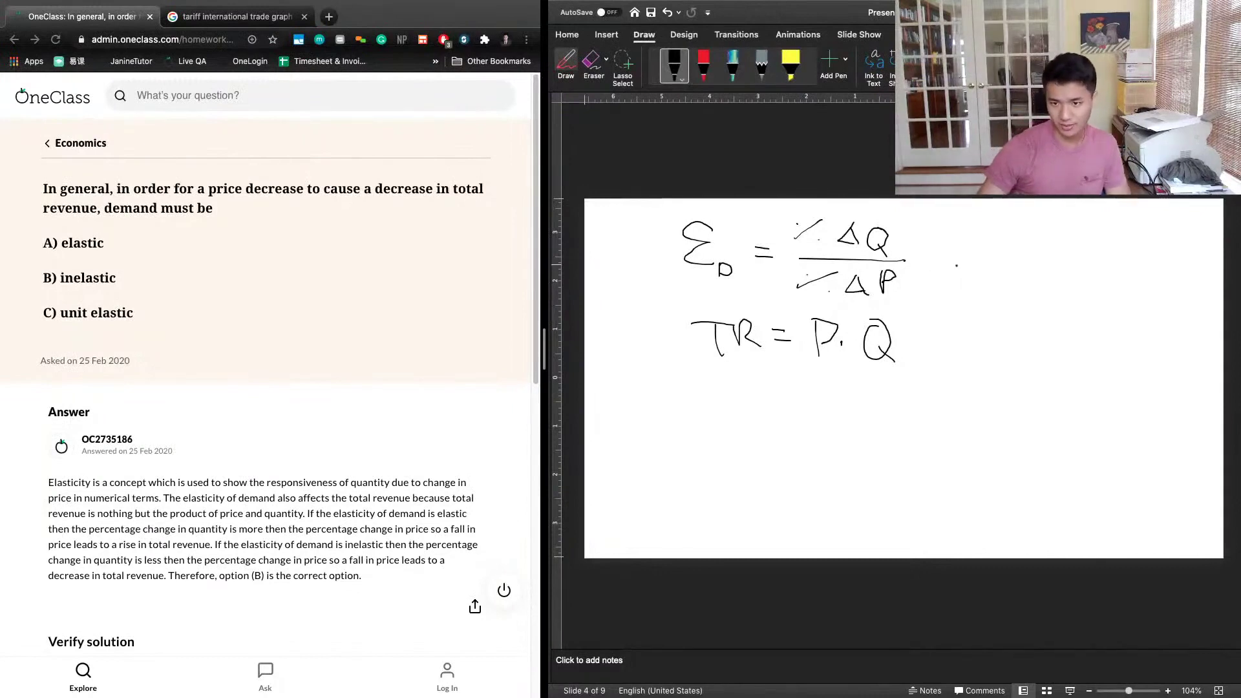
# Draw + and − signs beside the fraction, undoing a stray mark first.
pyautogui.moveTo(958, 265)
pyautogui.mouseDown()
pyautogui.moveTo(958, 289)
pyautogui.moveTo(979, 284)
pyautogui.mouseUp()
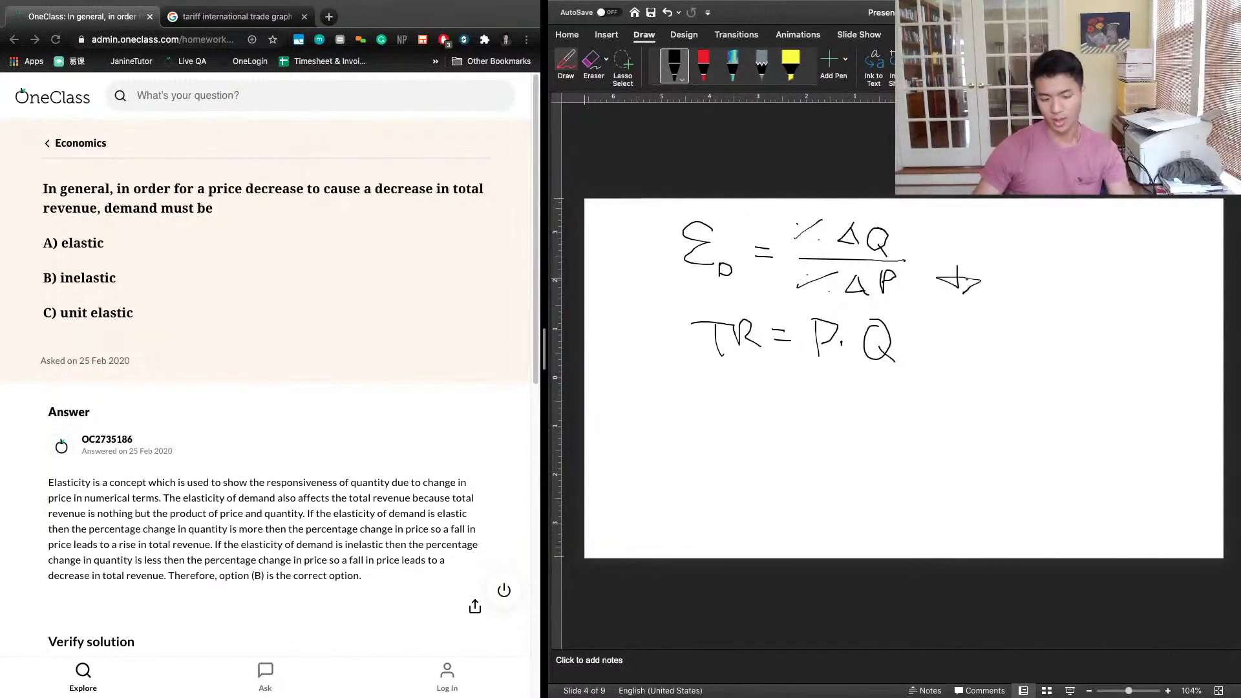
pyautogui.hotkey('ctrl', 'z')
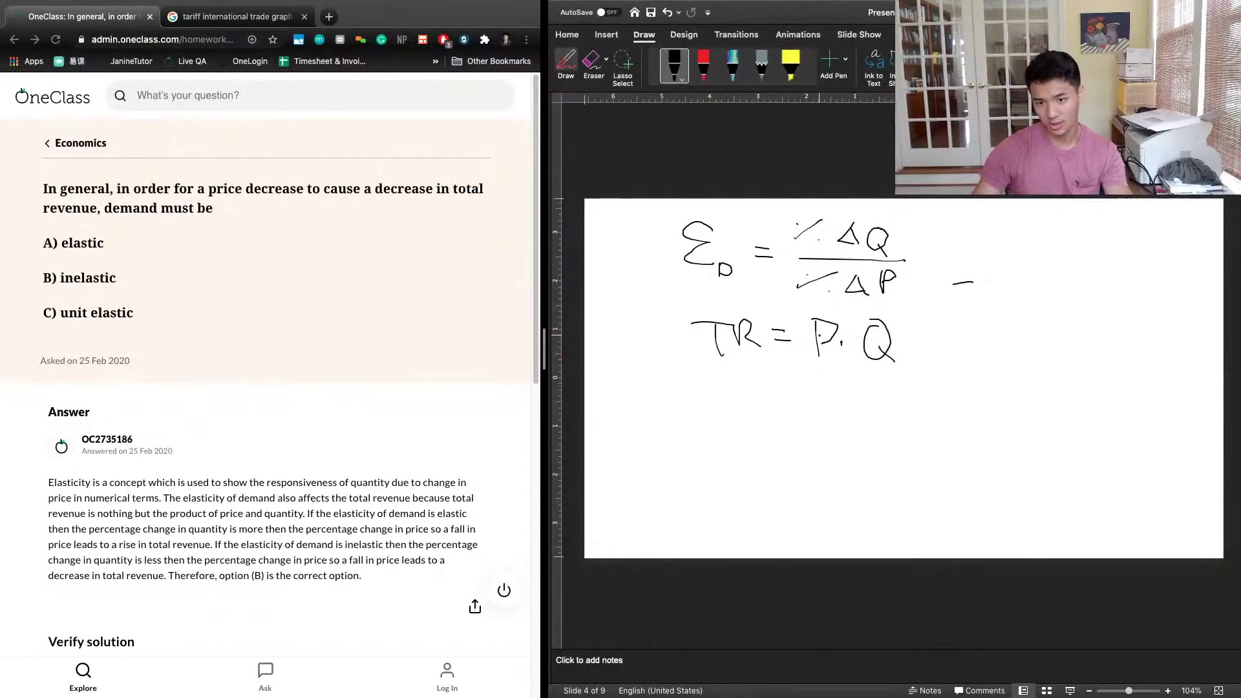
pyautogui.moveTo(960, 228); pyautogui.dragTo(959, 230)
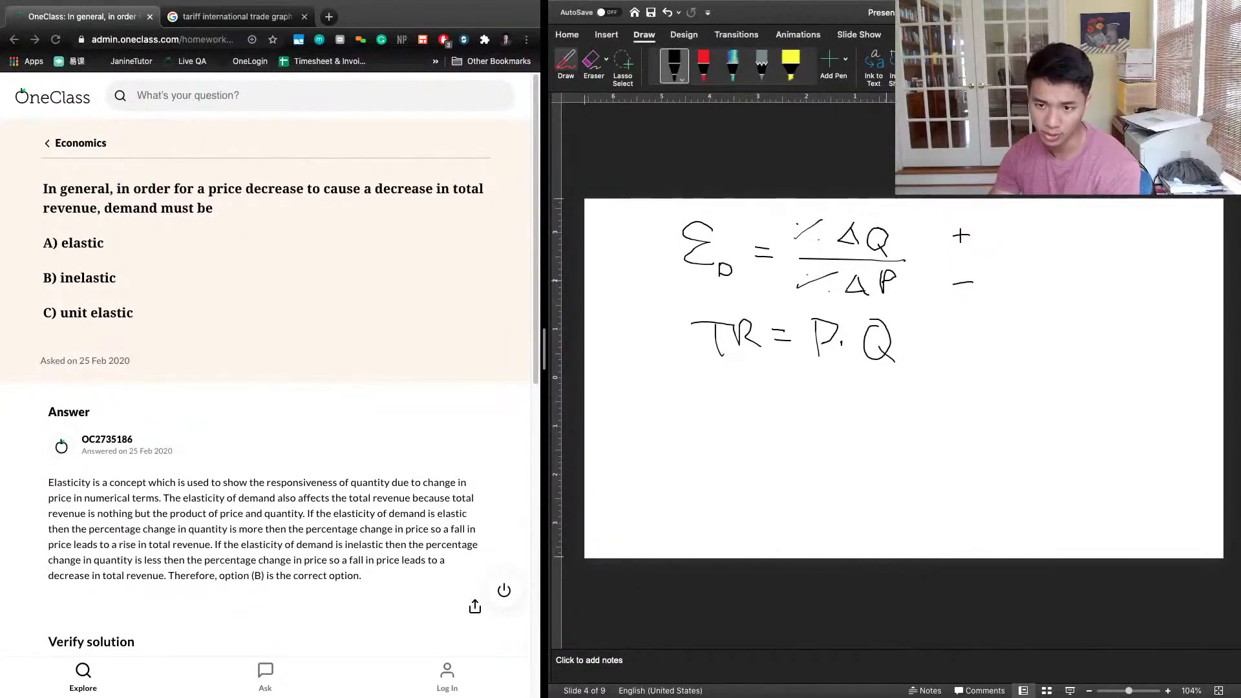
pyautogui.click(870, 291)
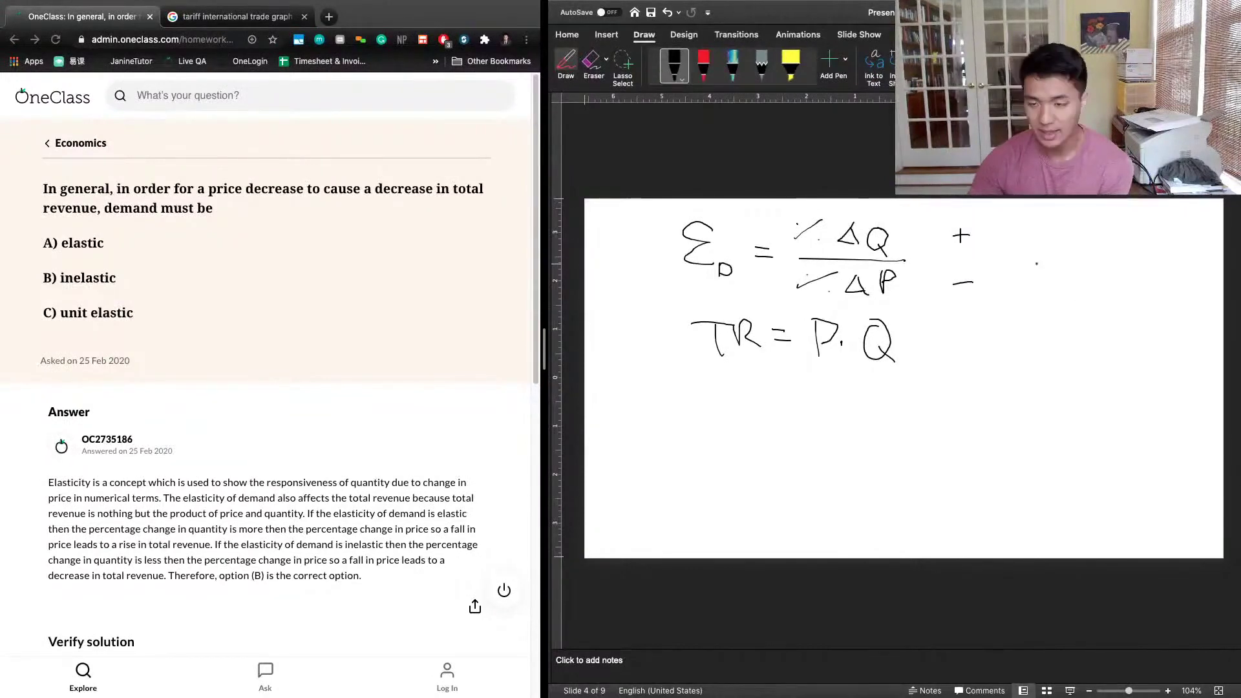
# Draw a '<' followed by a '1' right of the +/− signs.
pyautogui.moveTo(1094, 243)
pyautogui.mouseDown()
pyautogui.moveTo(1039, 261)
pyautogui.moveTo(1108, 279)
pyautogui.mouseUp()
pyautogui.moveTo(1143, 224); pyautogui.dragTo(1155, 288)
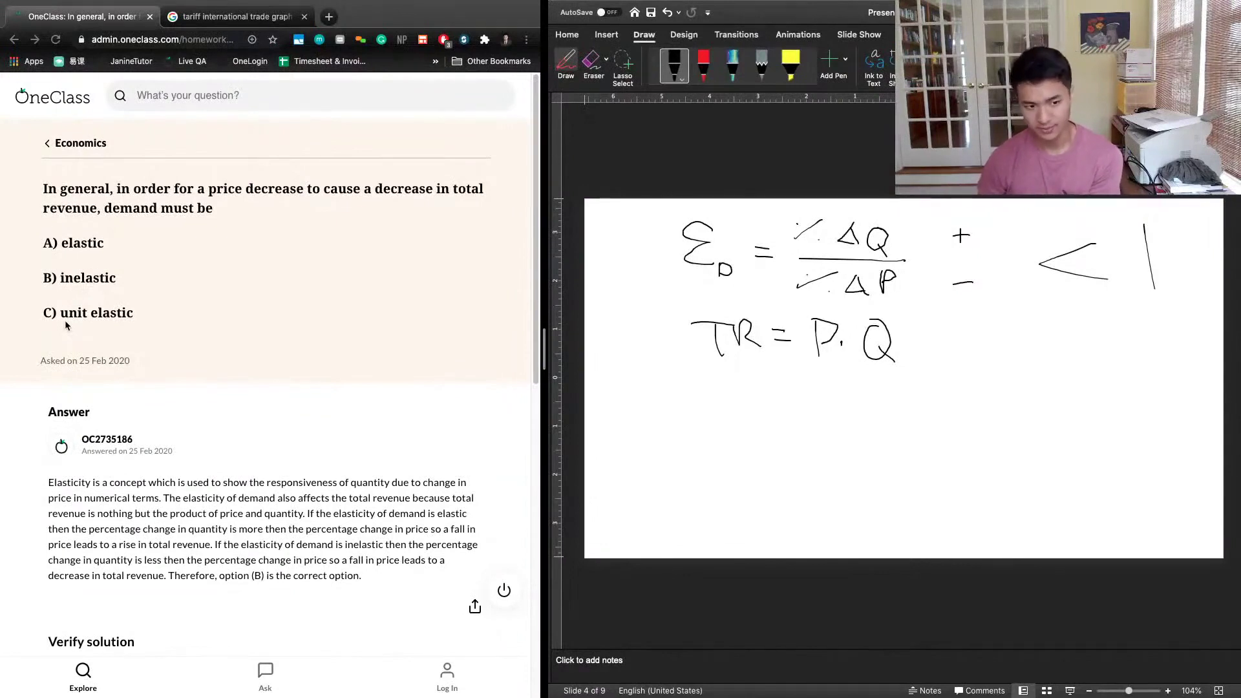
pyautogui.scroll(-1, 50, 462)
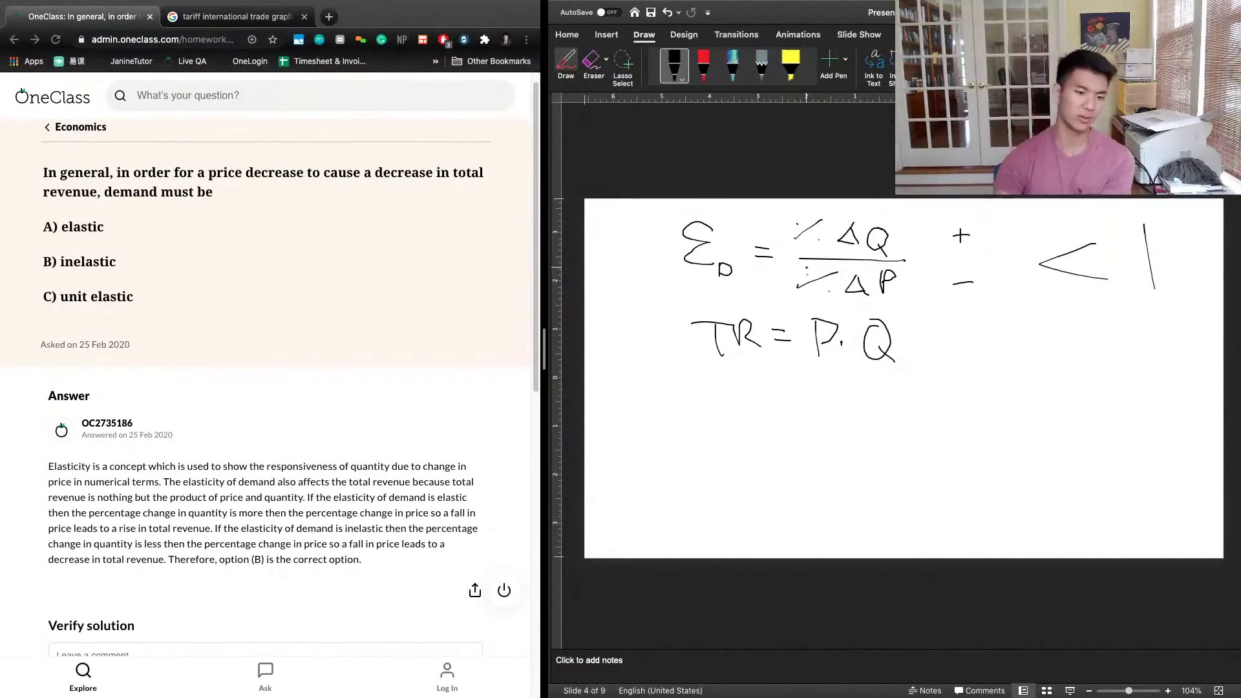
pyautogui.scroll(-1, 340, 417)
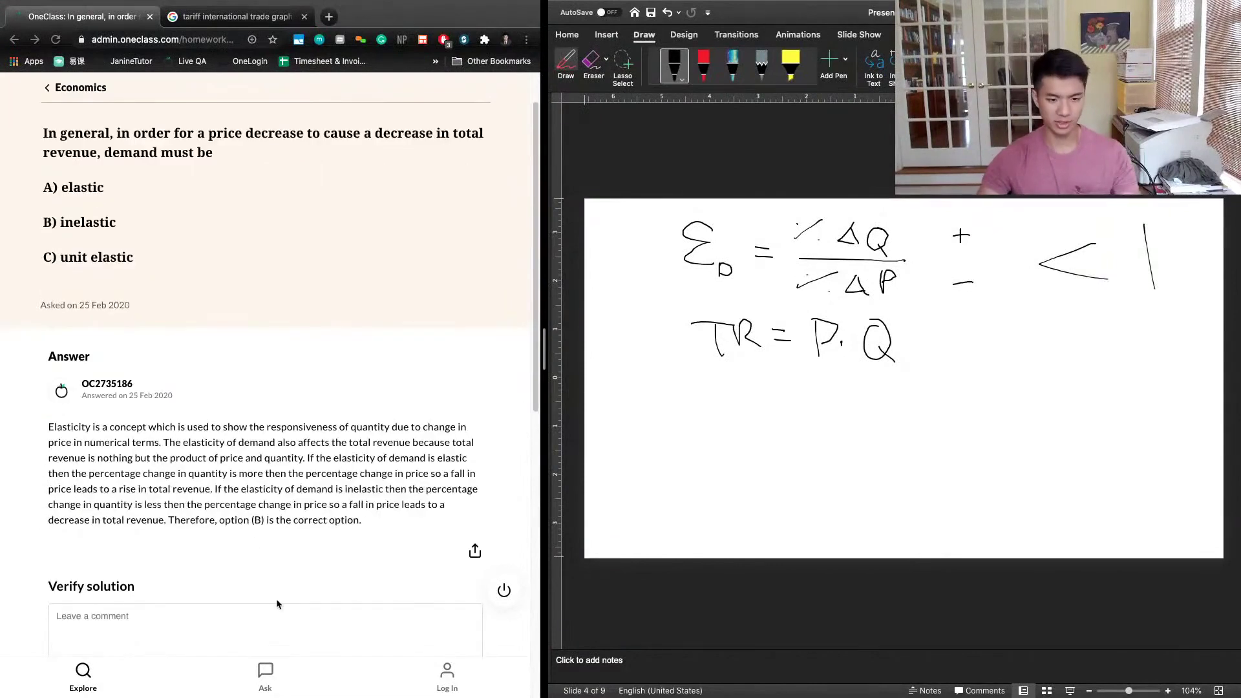
# Comment 'Great!' under Verify solution and mark the proposed solution correct.
pyautogui.click(274, 621)
pyautogui.write('Great!')
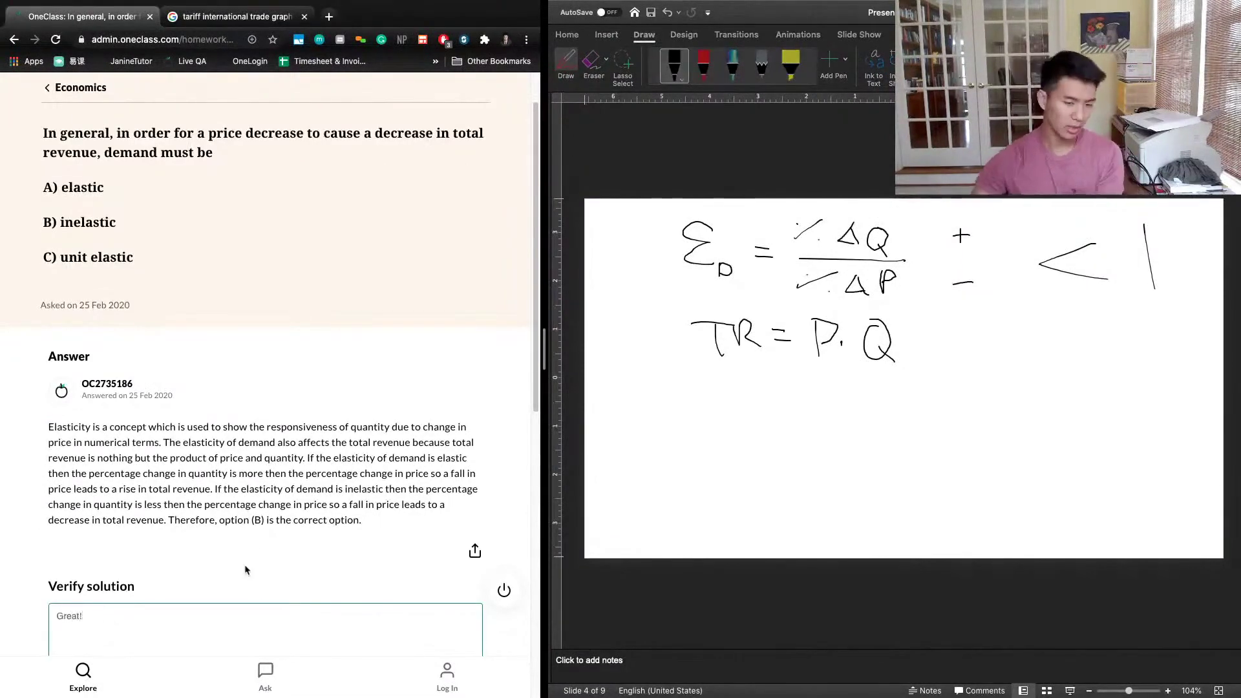
pyautogui.scroll(-3, 264, 485)
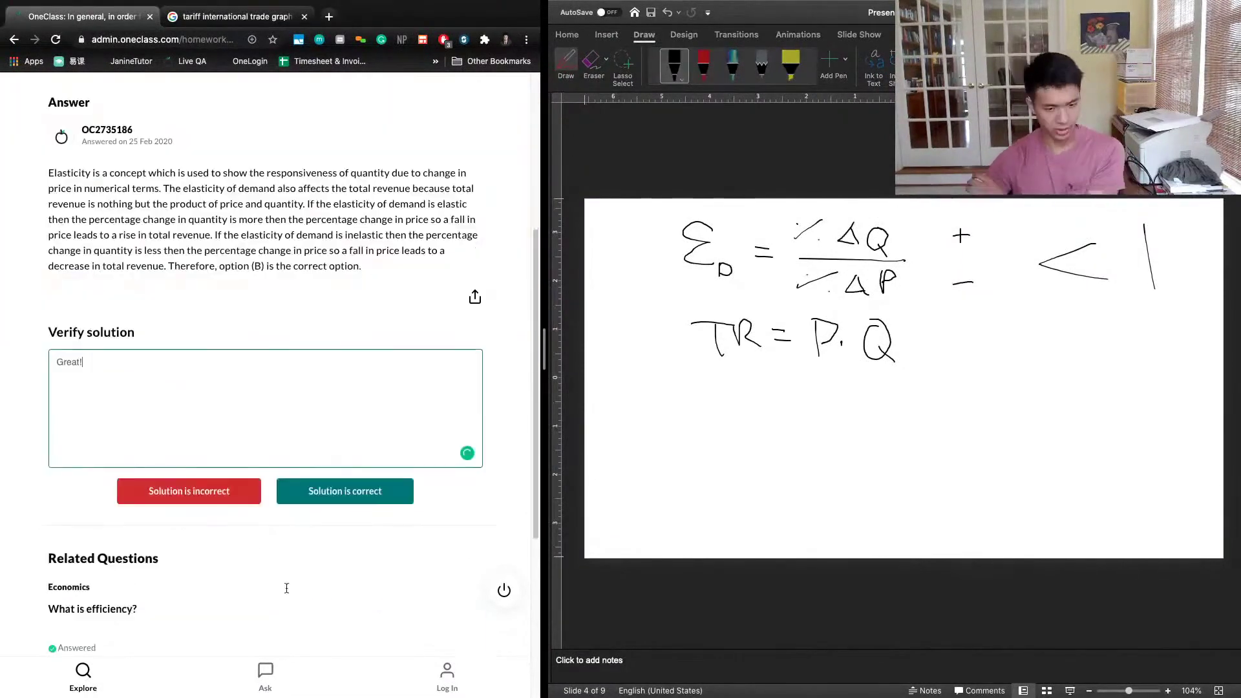
pyautogui.click(399, 489)
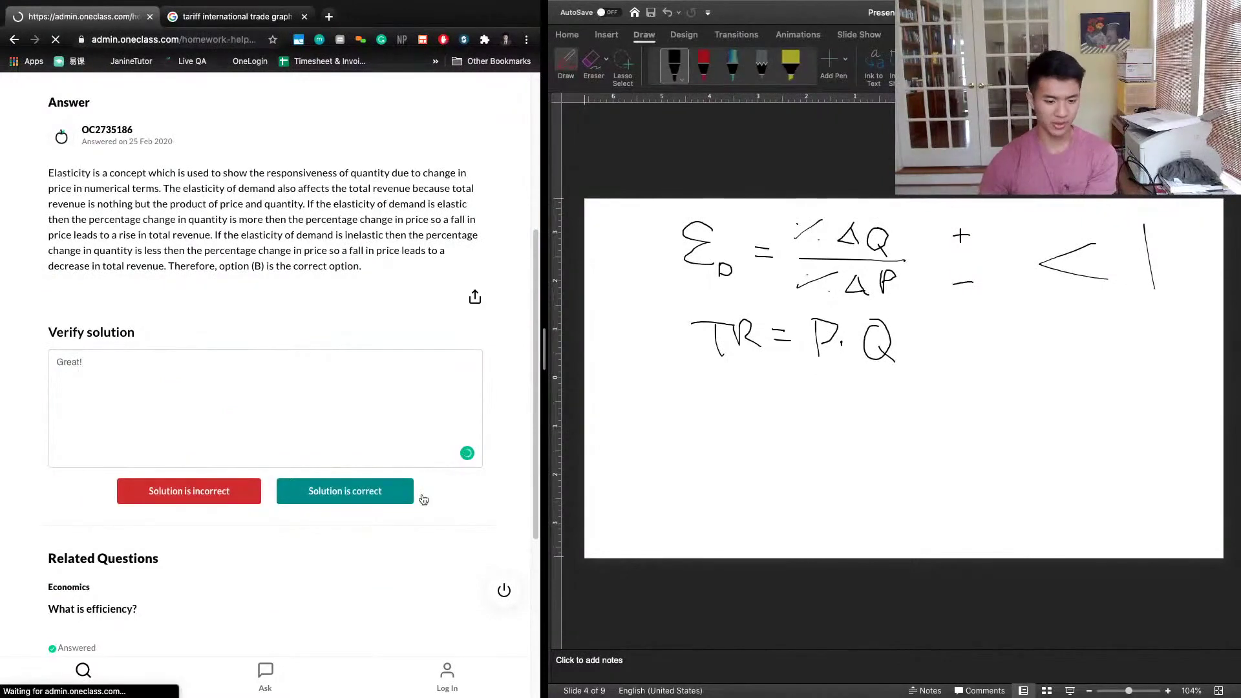